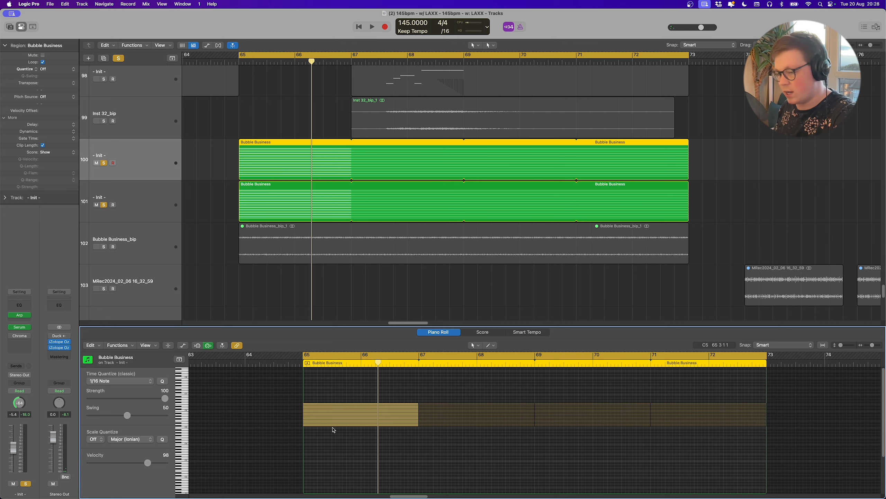
Inspect the Bubble Business region's stacked notes and the Arpeggiator's rate and note order on track 100.
left_click_drag(333, 431, 329, 369)
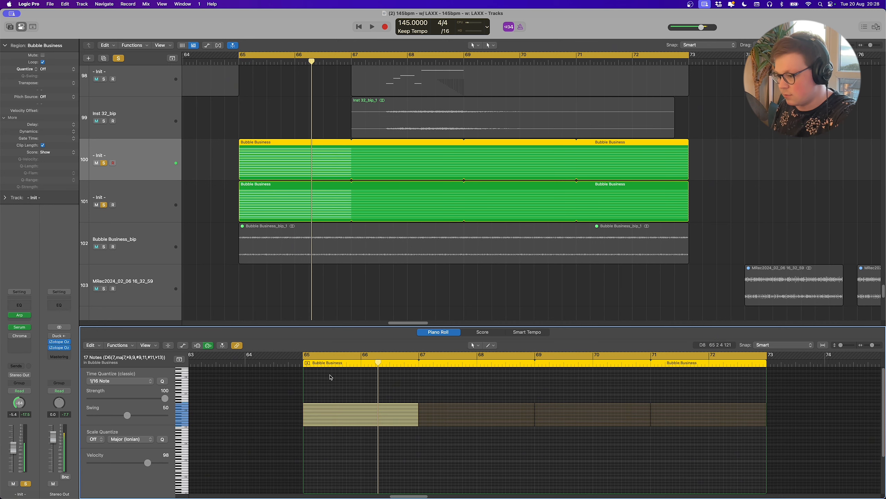
key("p")
left_click(19, 315)
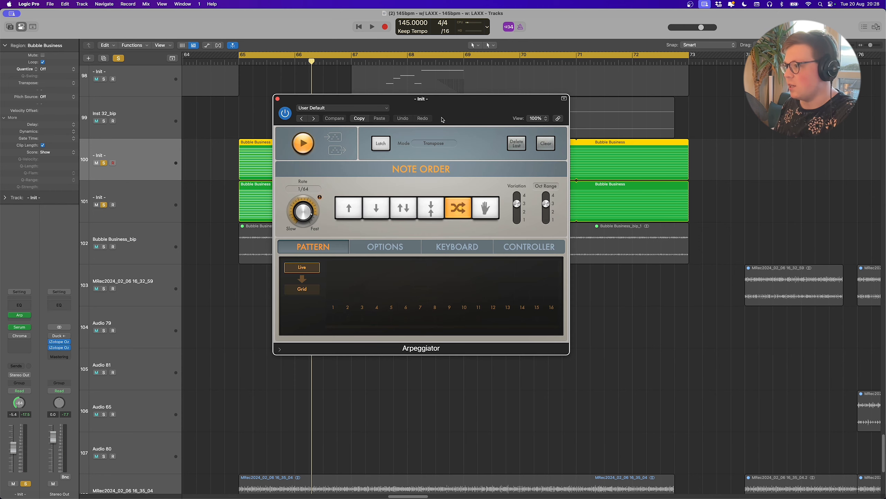
left_click(20, 327)
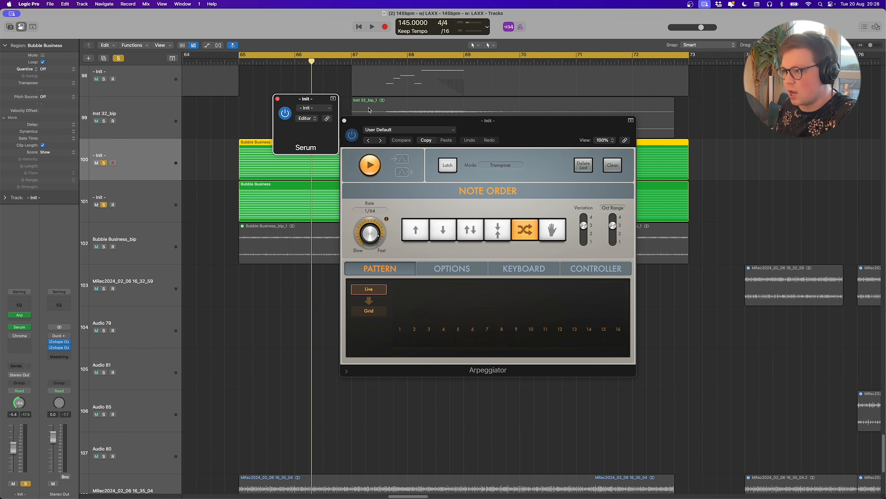
left_click(278, 99)
left_click_drag(378, 119, 411, 112)
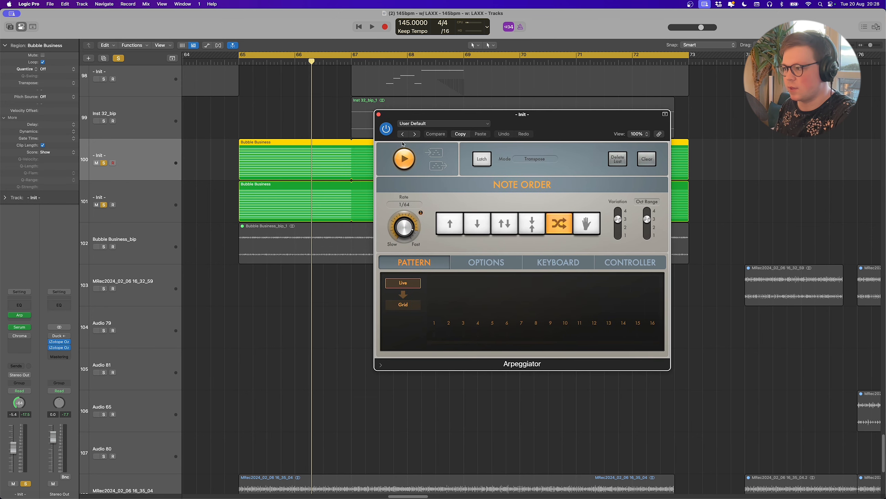
left_click(139, 175)
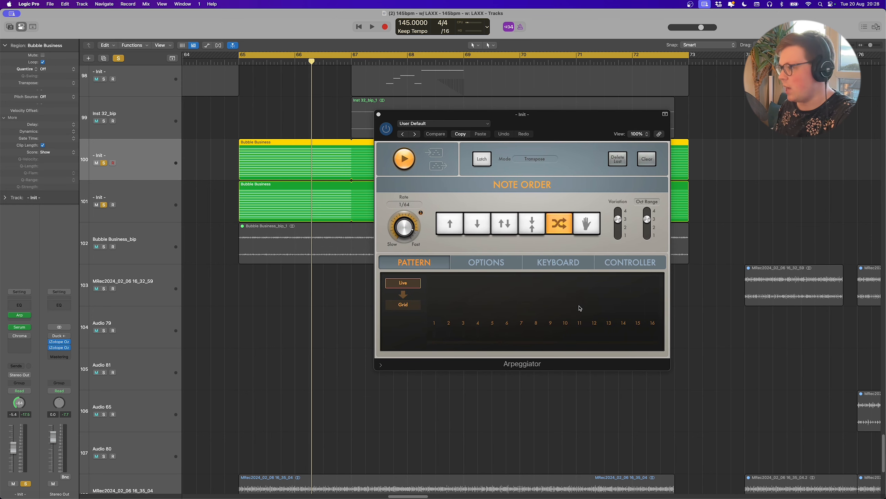
left_click(561, 223)
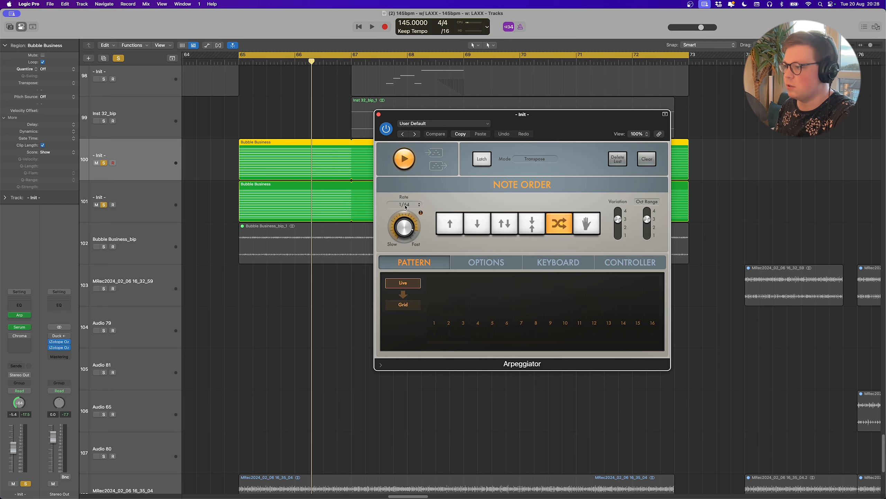
left_click(379, 115)
Review the Arpeggiator's rate, note order, variation and octave range on track 101.
left_click(143, 209)
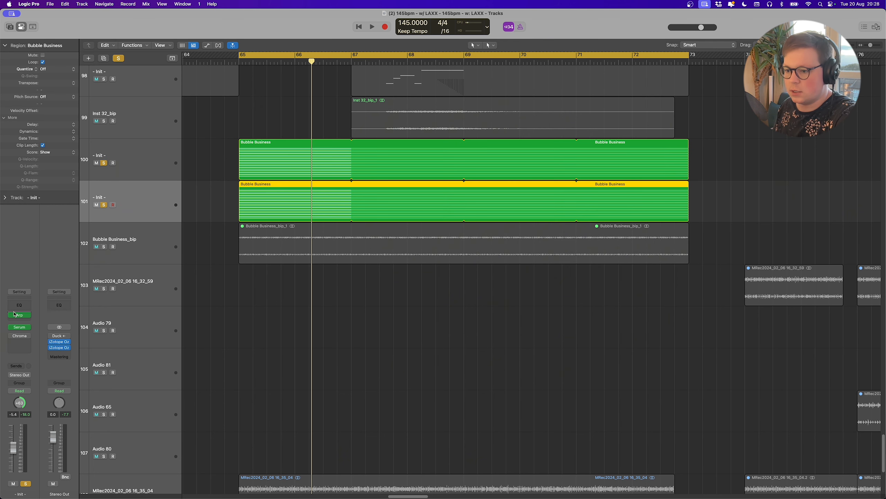
left_click(20, 315)
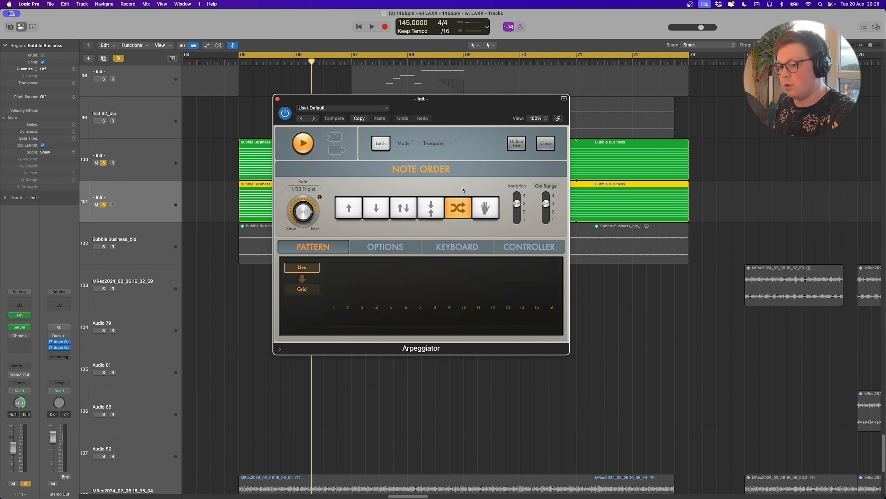
left_click(518, 204)
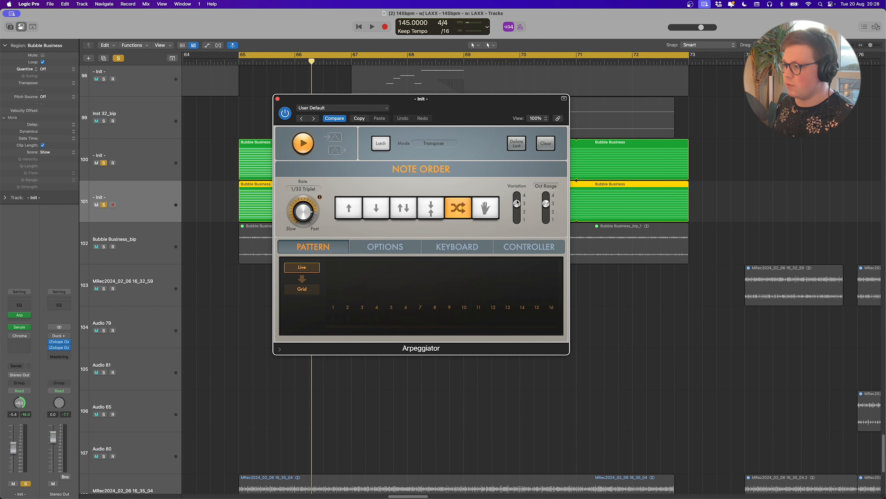
left_click_drag(547, 204, 548, 203)
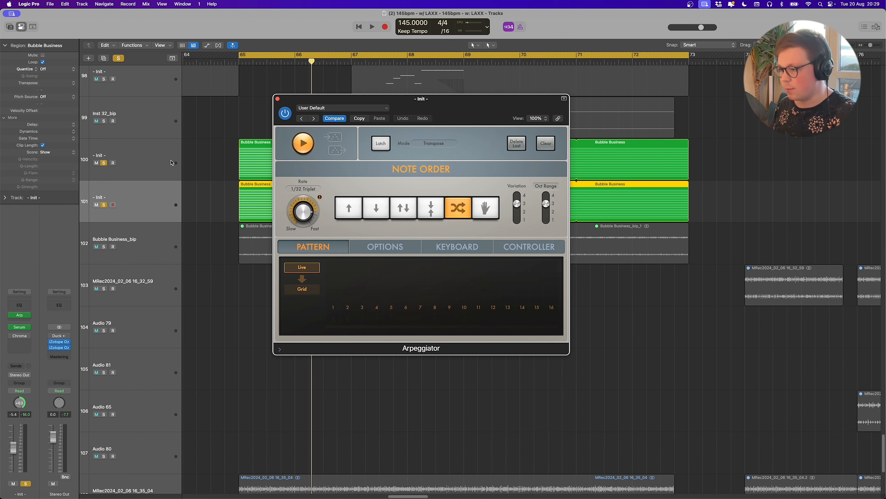
left_click(277, 99)
Select both Bubble Business MIDI regions and play them back together.
left_click_drag(221, 147, 295, 204)
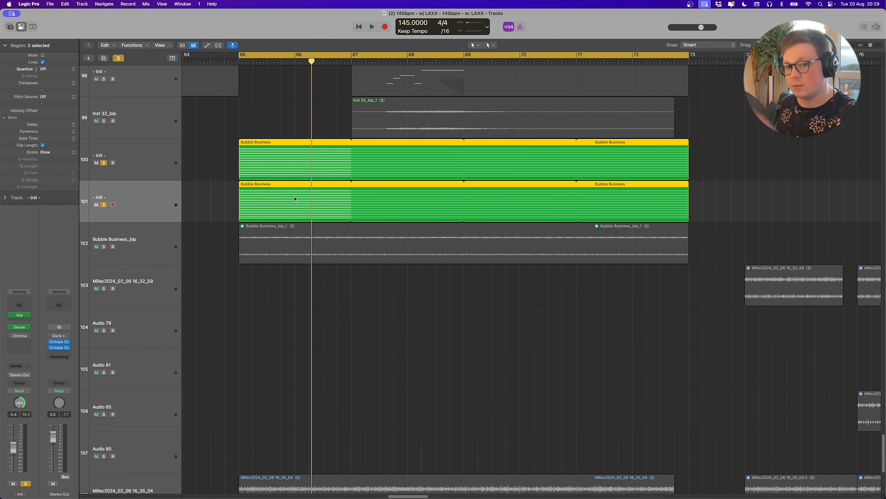
key("space")
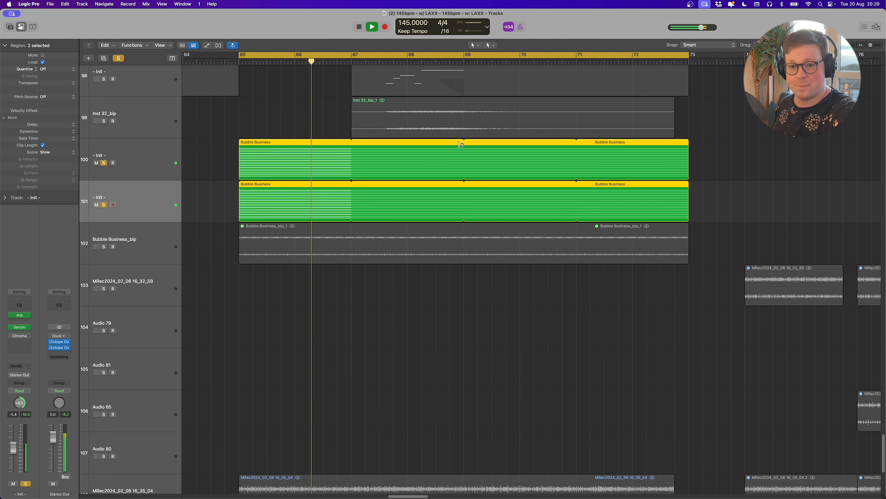
key("space")
Mute both Bubble Business MIDI regions, unsolo their tracks, and solo and unmute the bounced Bubble Business_bip audio.
left_click_drag(226, 162, 271, 192)
key("ctrl+m")
left_click(103, 163)
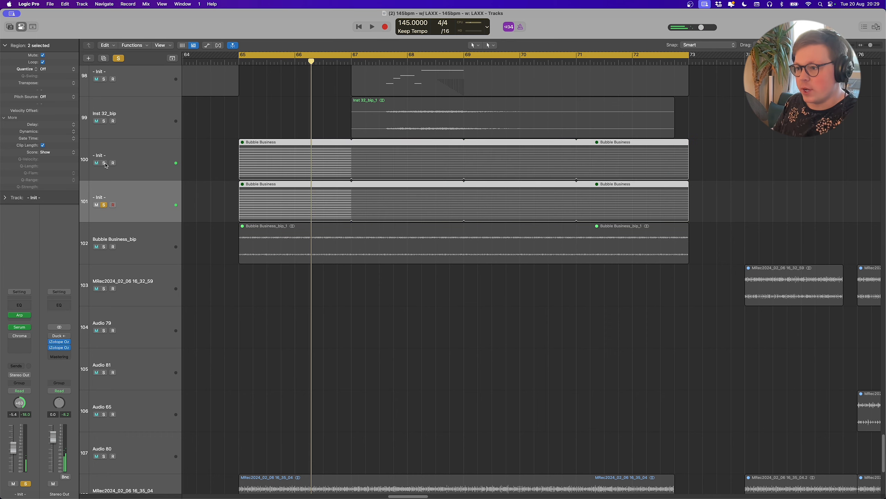
left_click(104, 205)
left_click(103, 247)
left_click(283, 259)
key("ctrl+m")
Open the Deelay effect on the Bubble Business_bip track and raise its delay time to about 79 ms during playback.
left_click(152, 232)
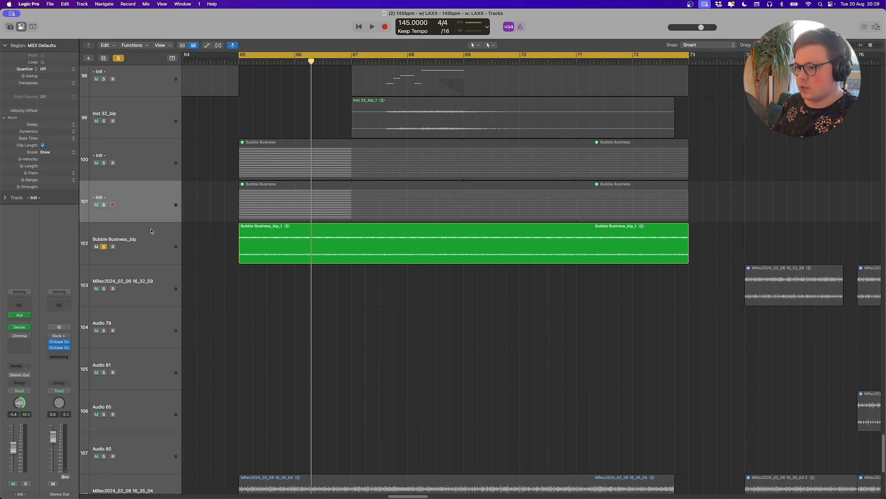
key("super+Left")
key("super+Up")
key("super+Up")
left_click(17, 335)
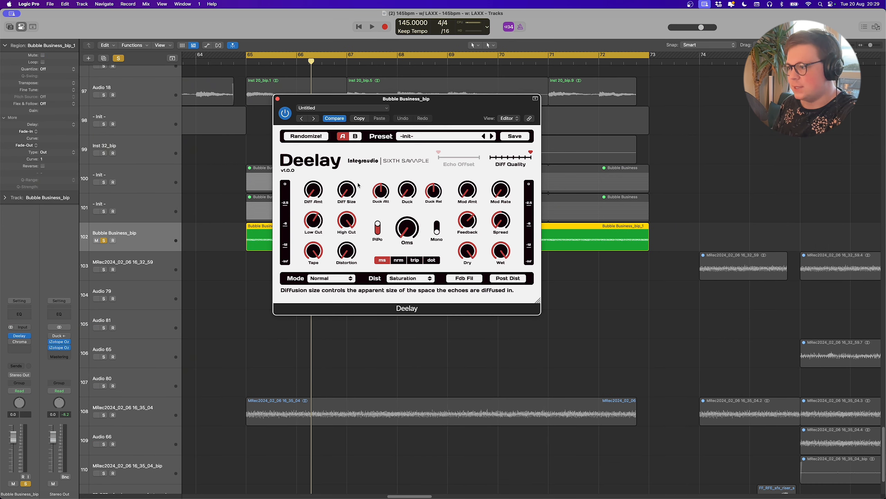
key("space")
mouse_move(409, 225)
left_mouse_down()
mouse_move(408, 236)
mouse_move(406, 201)
mouse_move(407, 231)
left_mouse_up()
key("space")
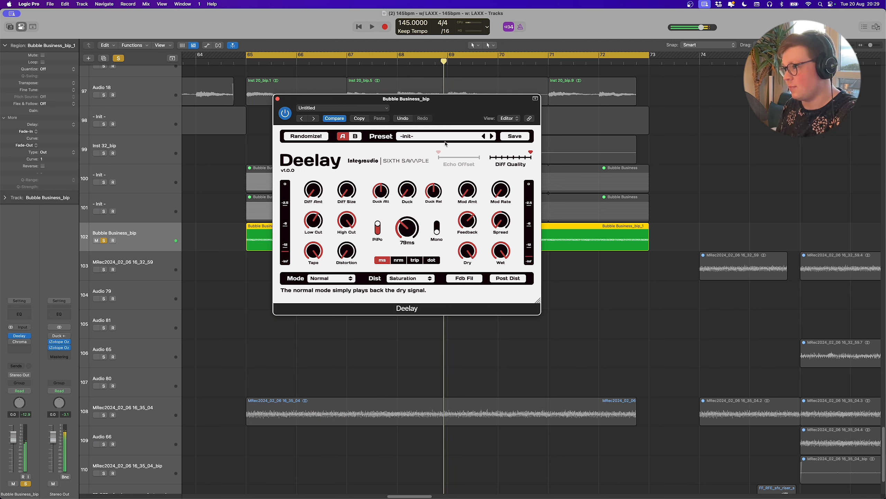
left_click_drag(452, 88, 516, 88)
key("super+z")
left_click(705, 222)
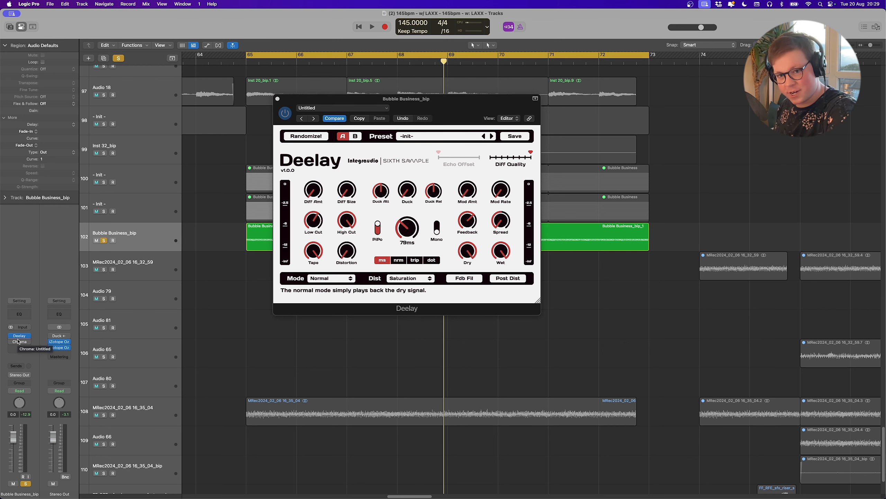
Try longer Deelay times on the Bubble Business_bip track during playback, up to about 281 ms.
left_click_drag(434, 103, 512, 90)
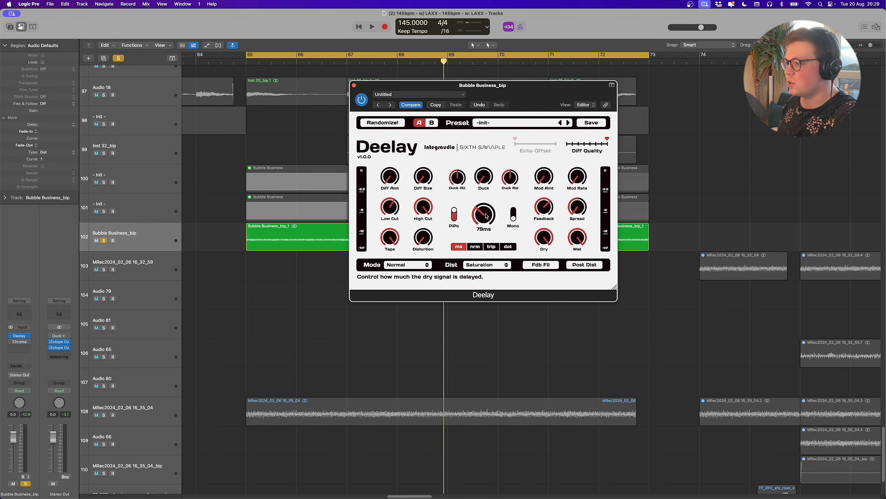
left_click_drag(485, 214, 485, 209)
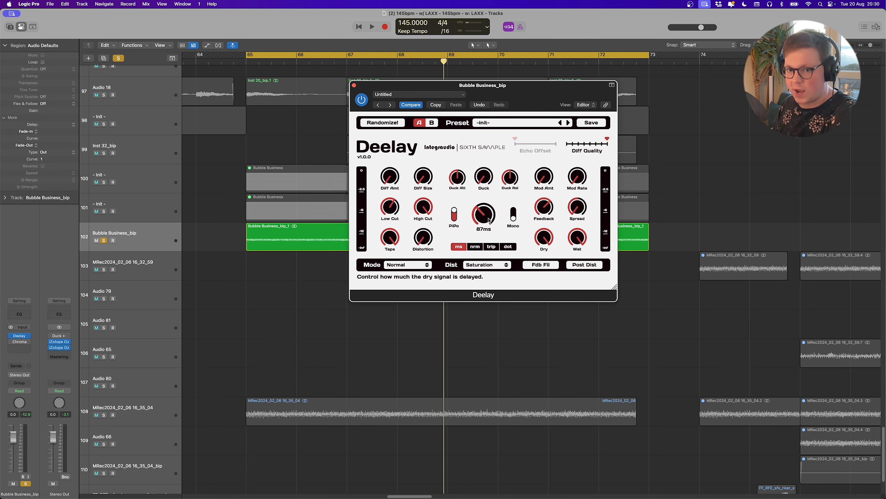
left_click_drag(490, 218, 480, 195)
key("space")
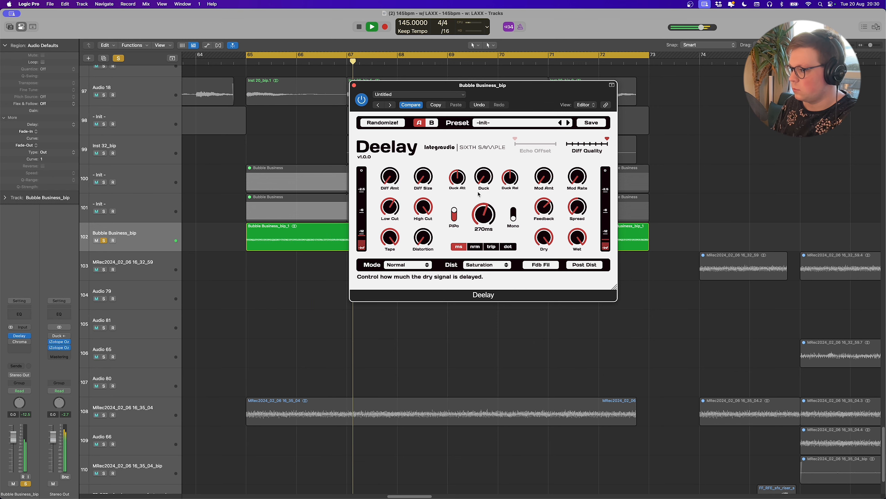
key("space")
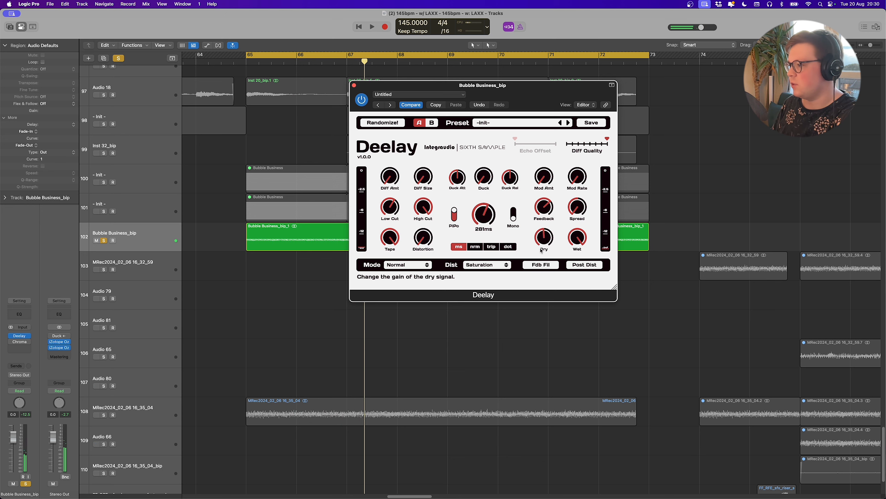
Sweep the Deelay time back down to about 80 ms while the bounced Bubble Business audio plays.
key("space")
left_click_drag(488, 217, 469, 224)
key("space")
left_click(560, 123)
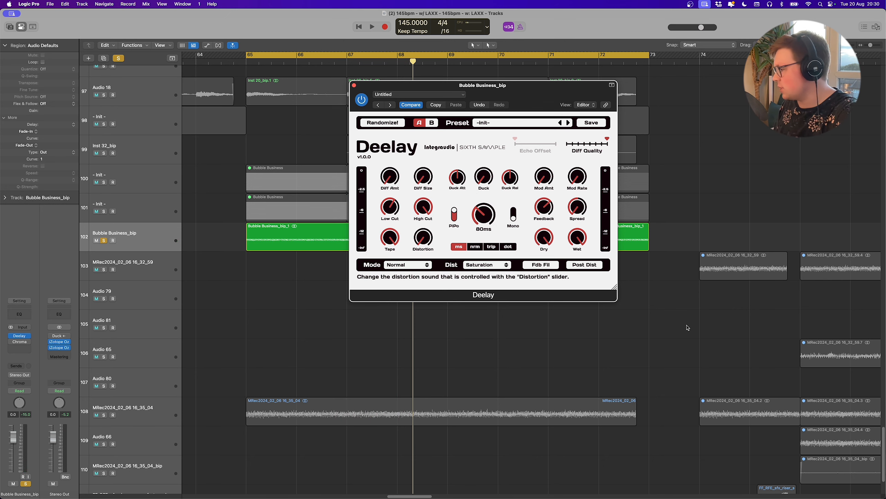
key("super+Left")
key("super+Up")
left_click(655, 263)
scroll(664, 310, "left", 5)
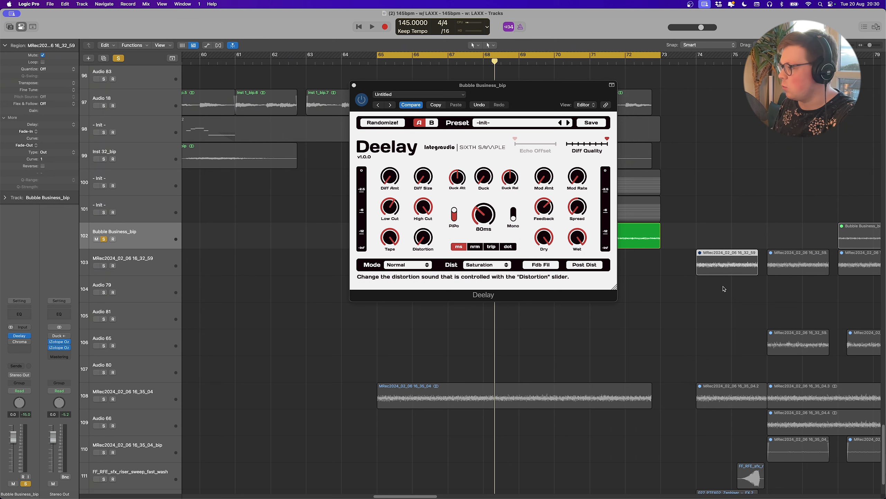
left_click(59, 352)
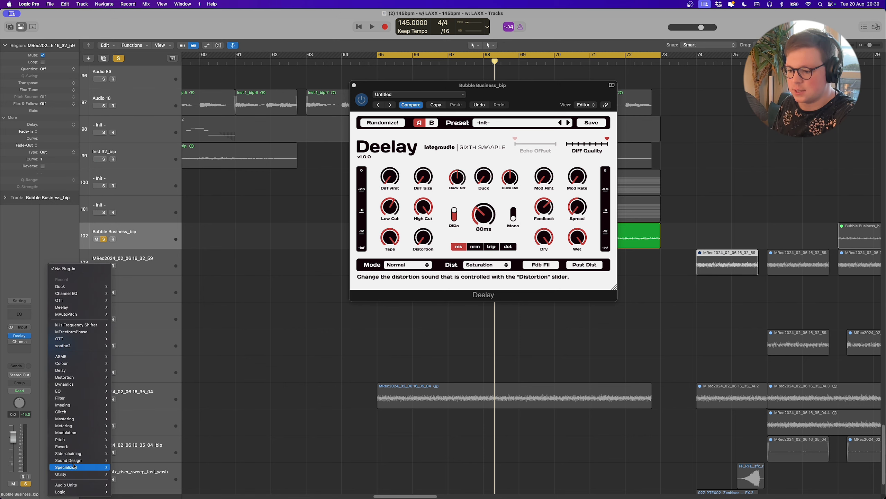
mouse_move(62, 473)
mouse_move(125, 482)
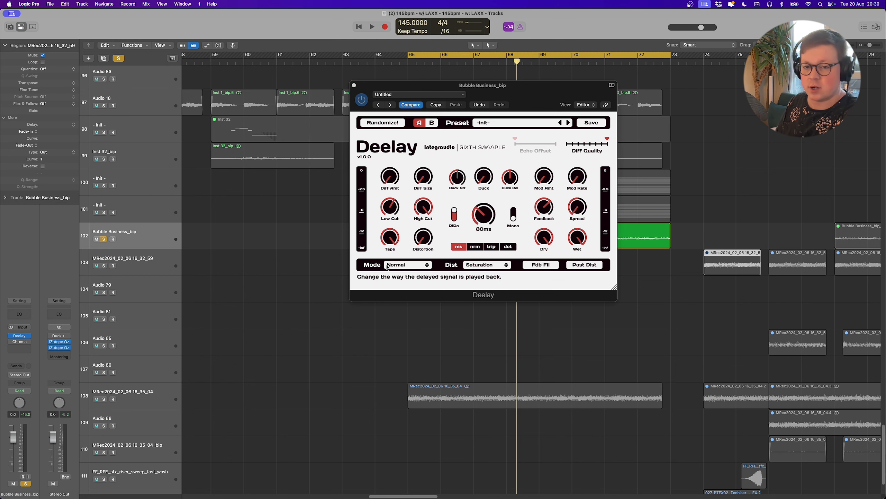
Reposition the Deelay window below the Bubble Business_bip region and check the track's automation lane.
left_click_drag(486, 86, 410, 310)
key("a")
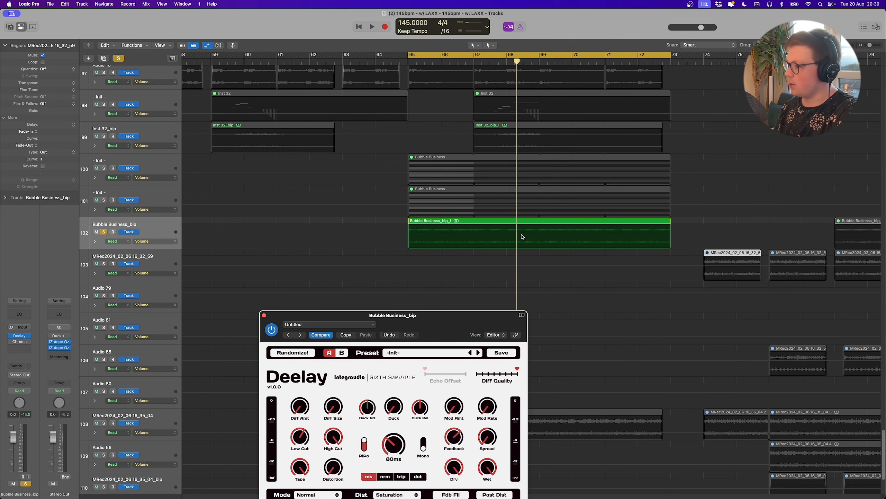
key("a")
left_click_drag(336, 232, 551, 252)
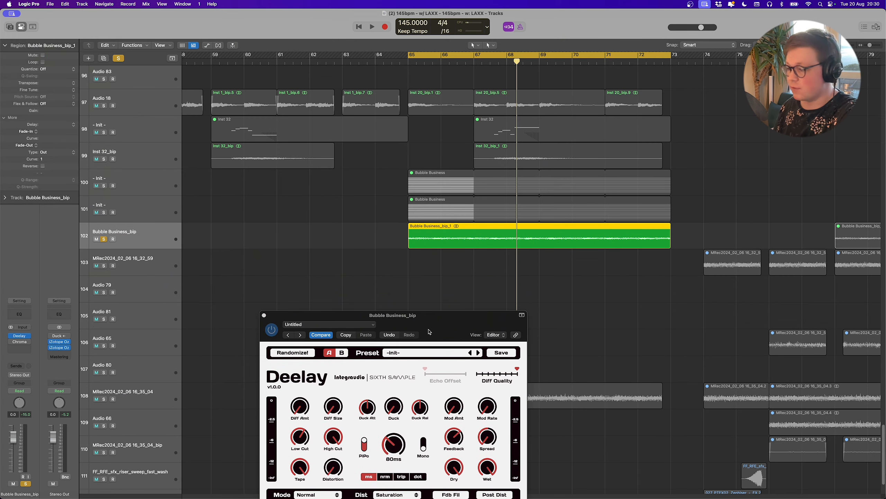
left_click_drag(449, 323, 462, 268)
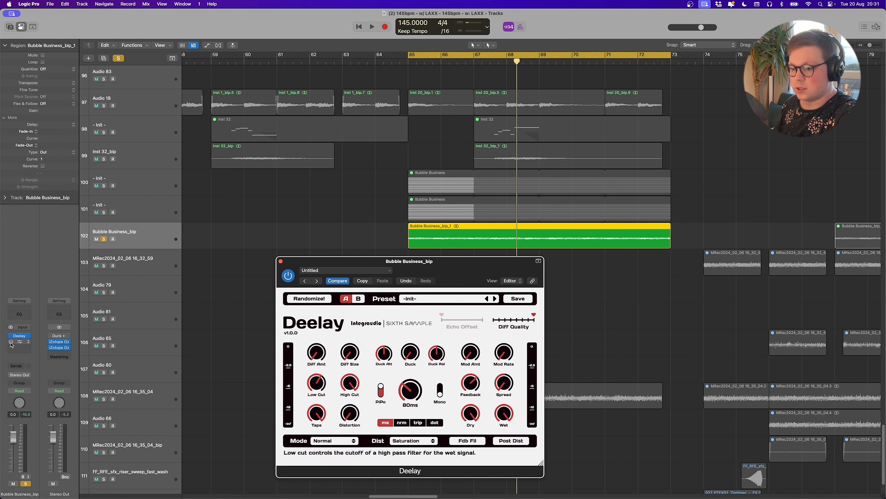
Enable Chroma on the Bubble Business_bip track, sweep Deelay to about 98 ms during playback, and close its window.
left_click_drag(440, 262, 440, 259)
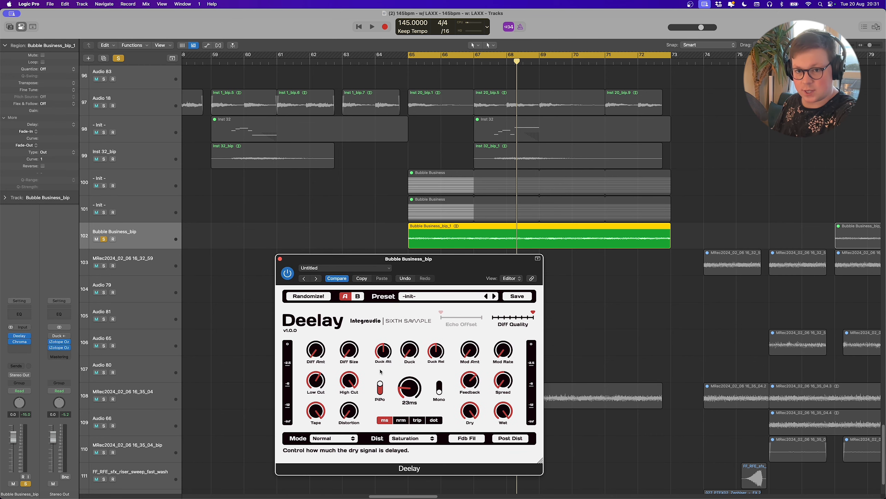
key("space")
left_click_drag(410, 388, 363, 326)
key("space")
left_click(281, 262)
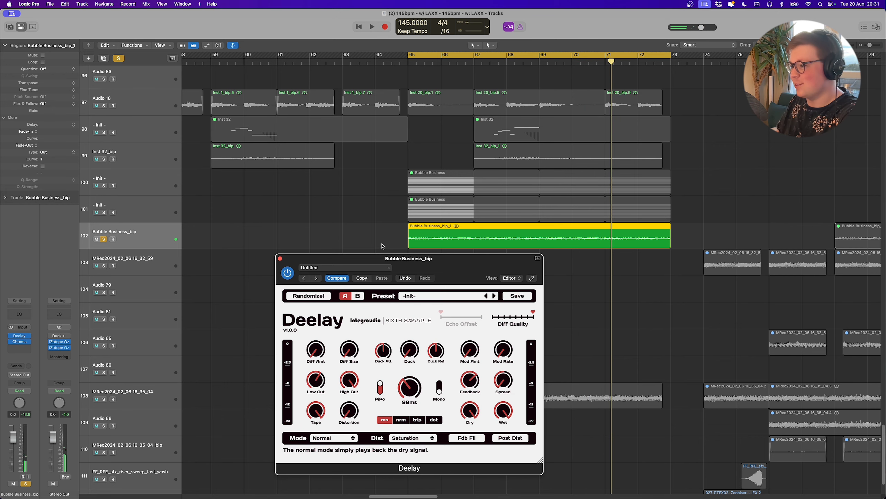
left_click(280, 259)
Mute the Bubble Business_bip_1 region at bar 65 and unsolo its track.
left_click(547, 275)
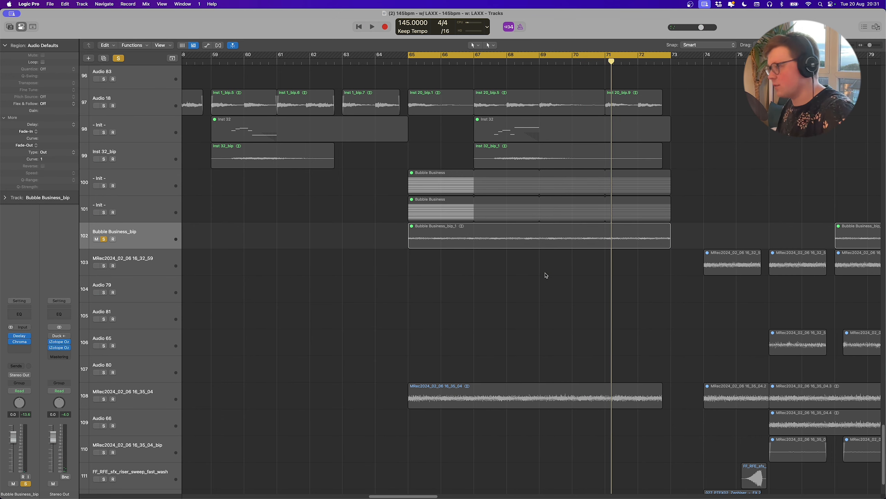
key("super+Left")
key("super+Left")
left_click(104, 240)
key("super+Right")
key("super+Right")
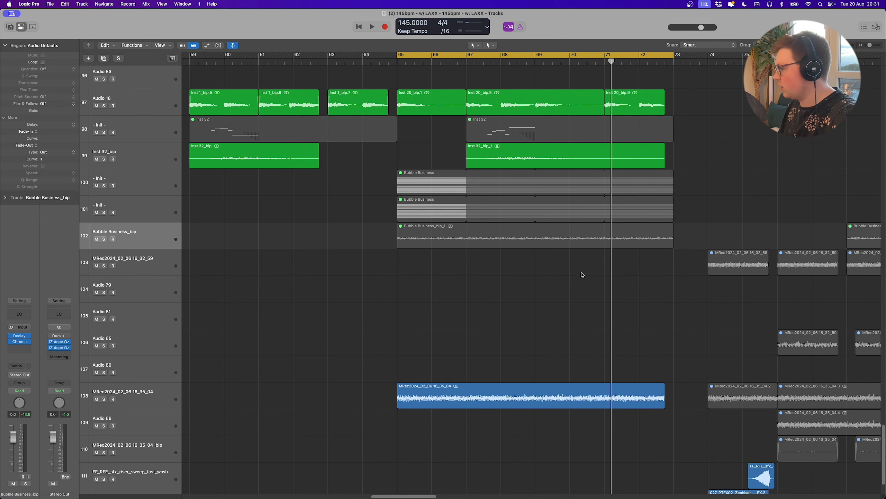
Fit the cycle range to the MRec2024_02_06 16_35_04 region on track 108.
scroll(581, 276, "down", 3)
left_click(546, 331)
key("super+u")
left_click(364, 348)
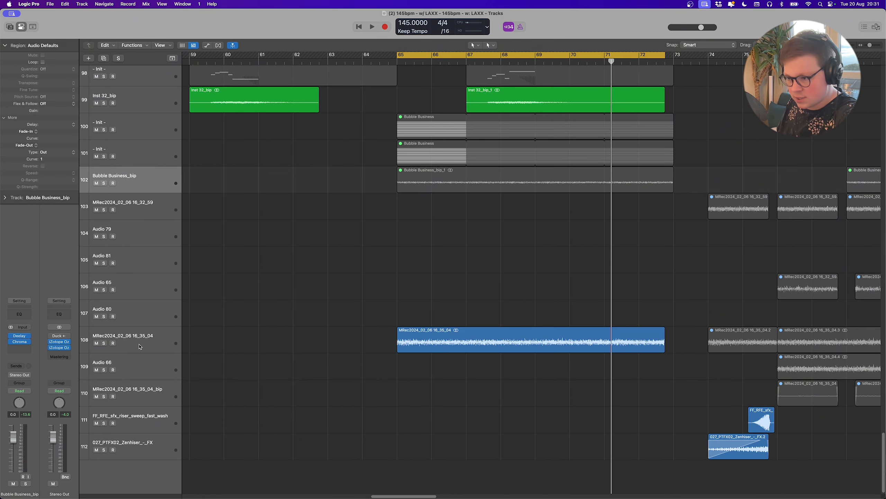
Solo the MRec2024_02_06 16_35_04 track and play back its region.
left_click(150, 339)
key("s")
key("space")
scroll(476, 373, "up", 1)
scroll(475, 373, "up", 2)
scroll(553, 377, "right", 3)
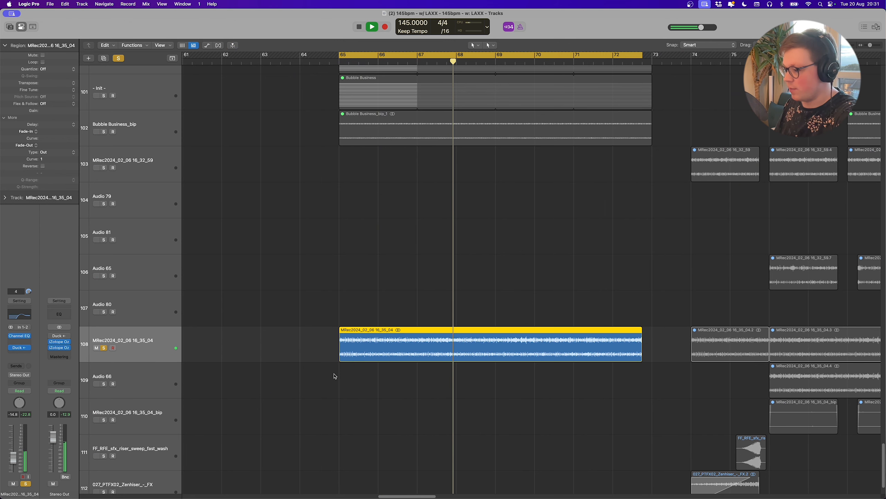
key("space")
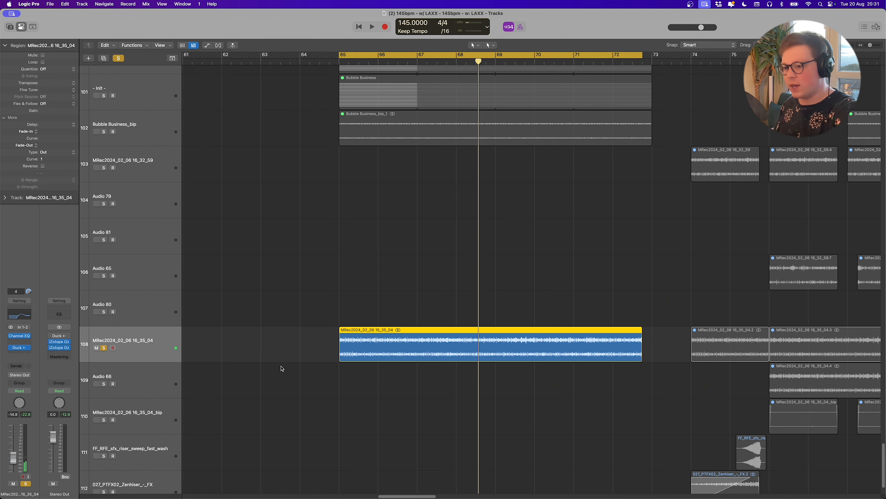
Unsolo the MRec2024_02_06 16_35_04 track and play the cycle range in the full mix.
left_click(103, 347)
left_click(410, 384)
key("super+Up")
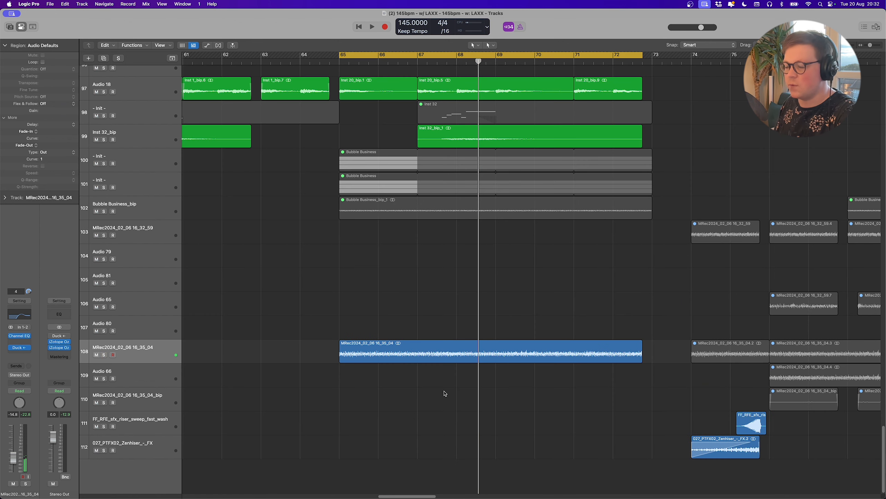
key("space")
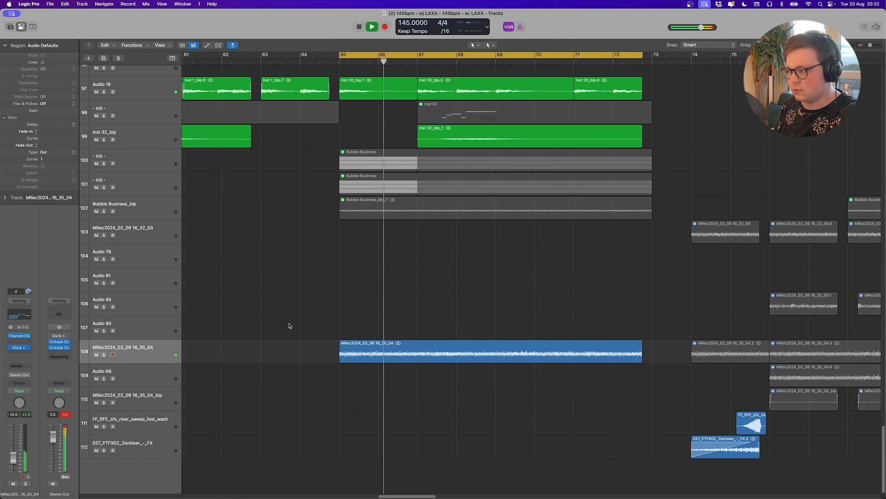
Try a raised level of about -4.2 dB on the MRec2024_02_06 16_35_04 track, and set its fader to -12.2 dB.
key("space")
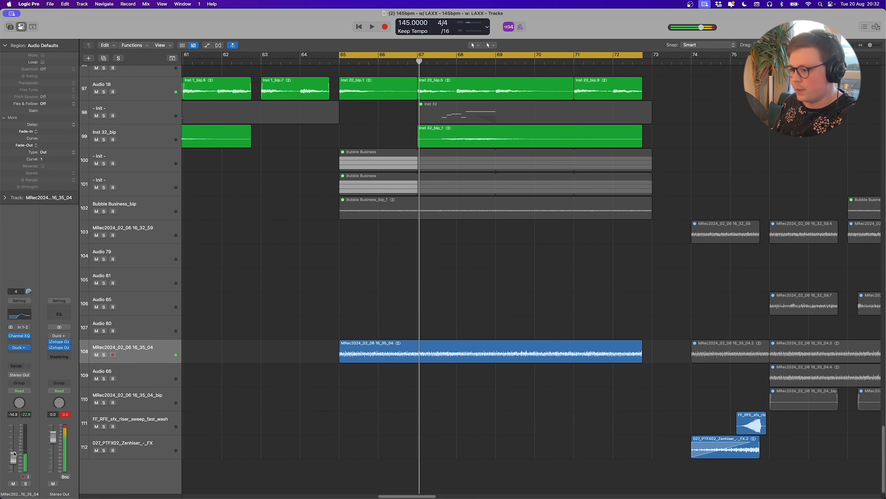
left_click_drag(13, 457, 13, 439)
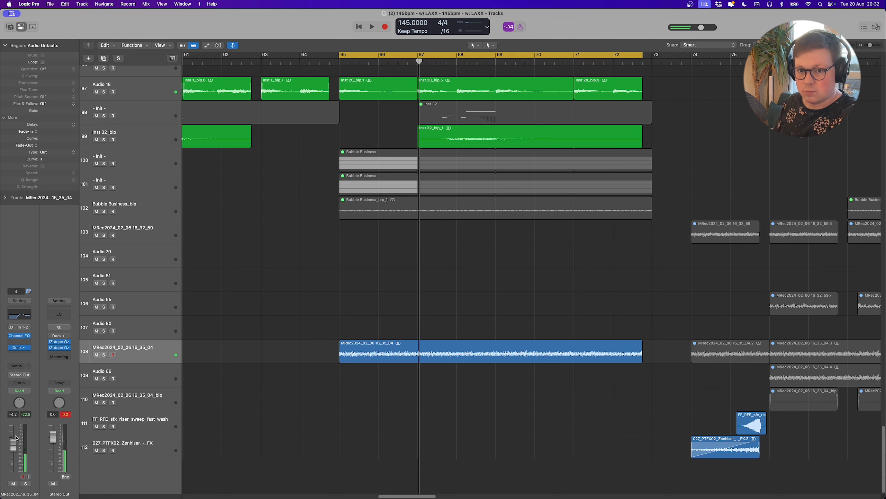
key("space")
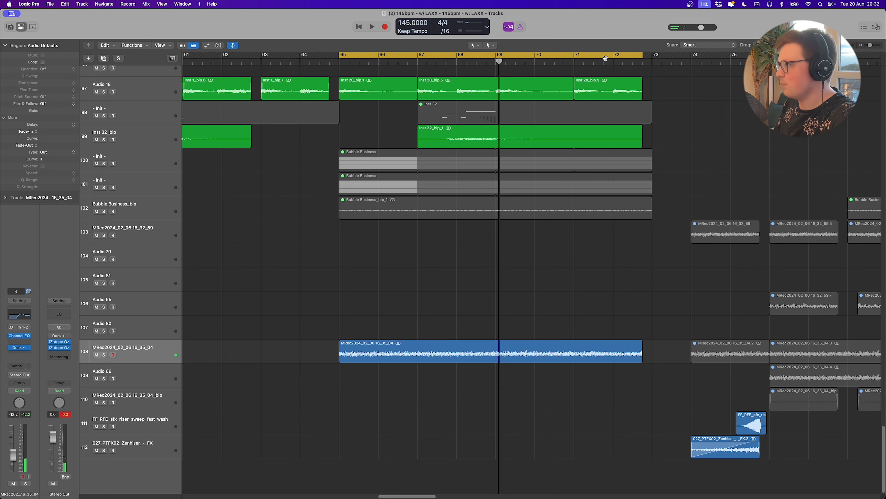
Unmute the four MRec2024_02_06 16_32_59 regions on track 103 from bar 74, and fit the cycle range to them.
scroll(354, 248, "right", 10)
left_click(122, 224)
key("super+Down")
left_click_drag(316, 234, 628, 232)
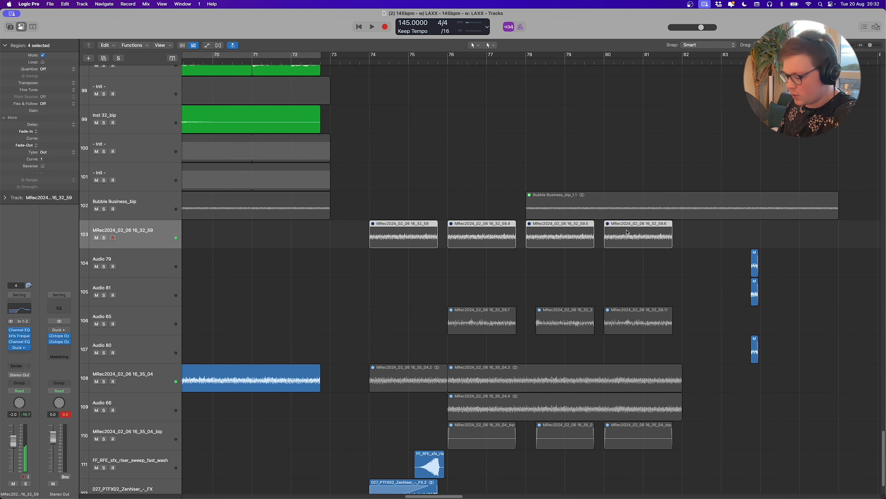
key("ctrl+m")
key("super+u")
left_click(266, 280)
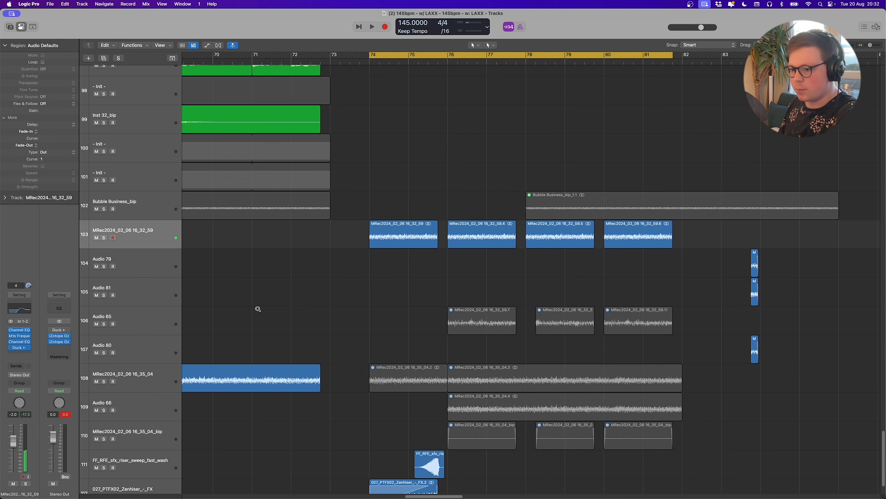
Play back the MRec2024_02_06 16_32_59 track soloed and raise its volume fader to 2.5 dB.
scroll(258, 309, "up", 3)
right_click(276, 290)
left_click(266, 294)
left_click(105, 244)
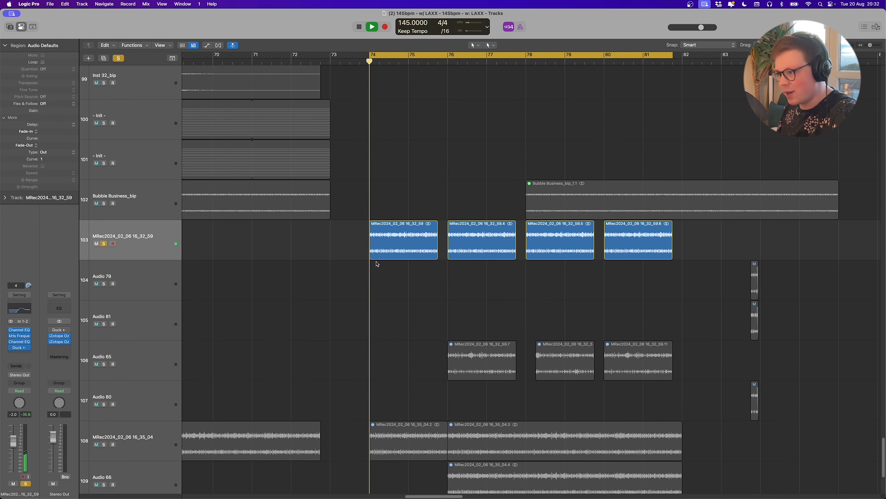
key("super+Down")
key("super+Right")
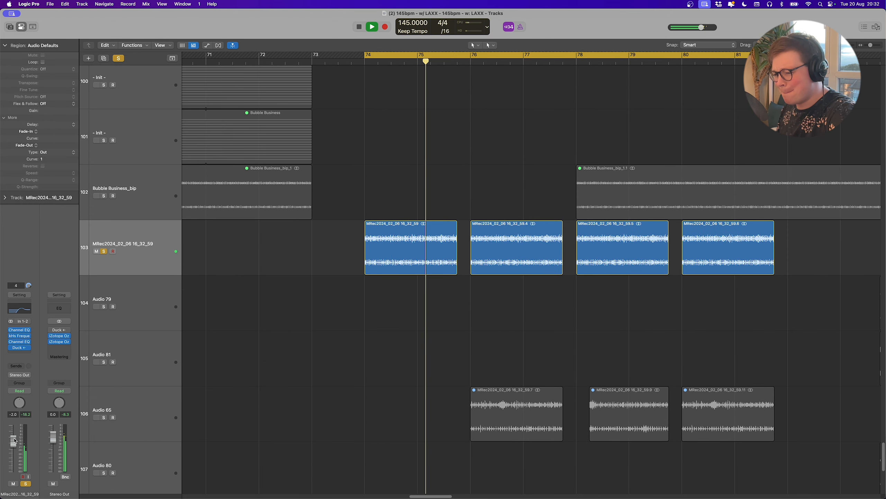
left_click_drag(13, 439, 13, 430)
key("space")
Set the fade-out of the four track 103 regions to 6 and open the track's kHs Frequency Shifter.
left_click_drag(365, 316, 751, 240)
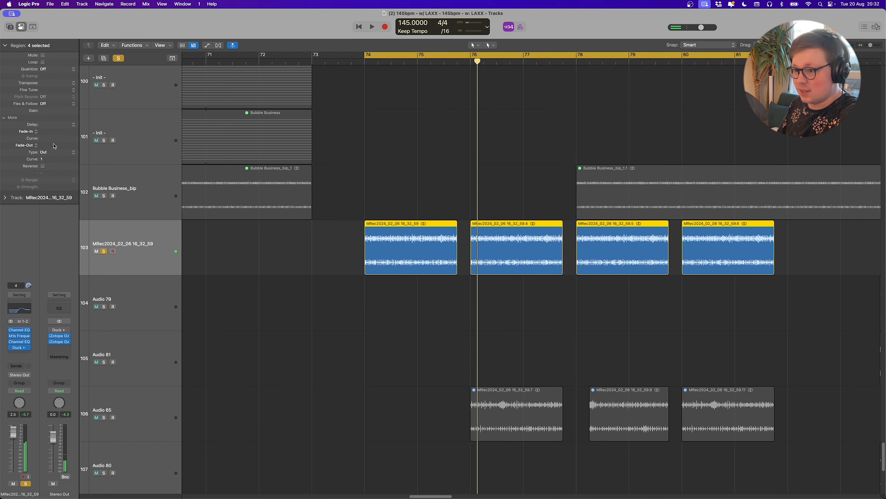
left_click(19, 336)
left_click_drag(326, 100, 284, 138)
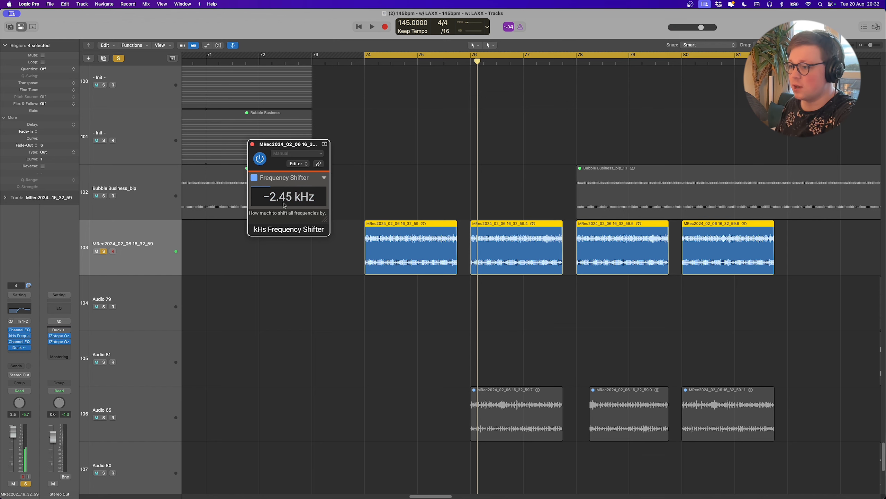
Play back the frequency-shifted regions in solo, unsolo their track, and close the Frequency Shifter window.
key("space")
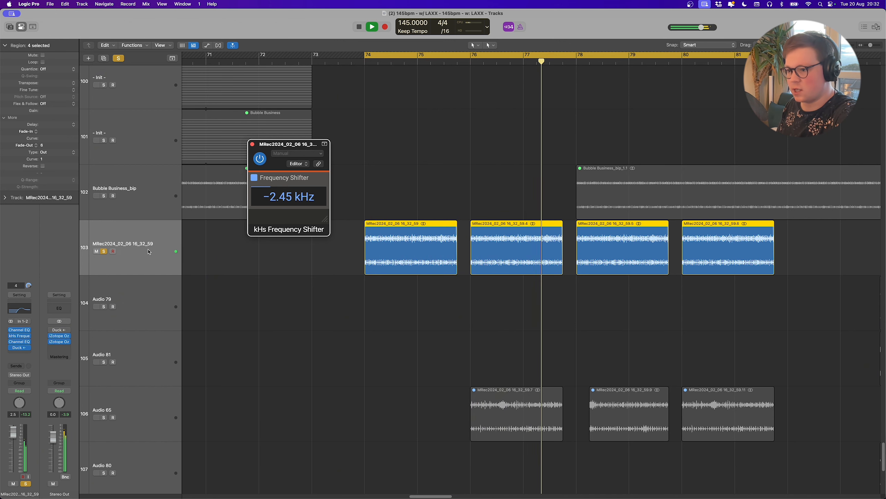
key("space")
left_click(104, 251)
key("super+Up")
left_click(252, 144)
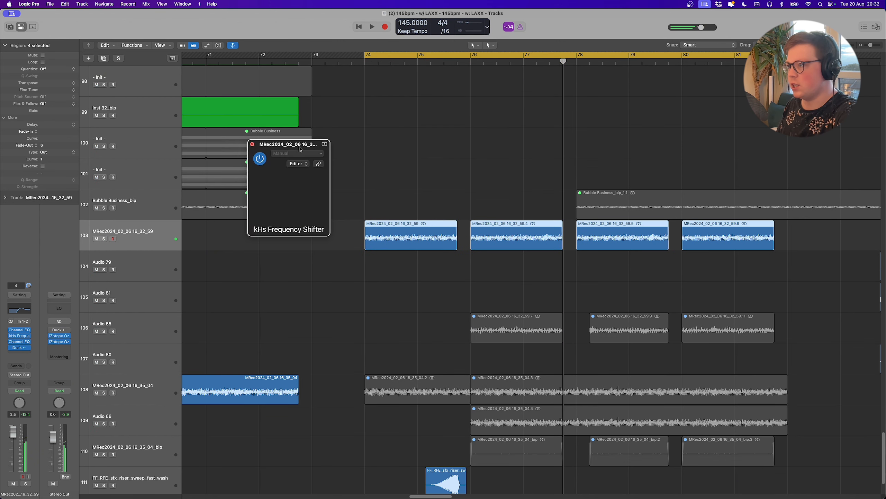
Turn off the cycle, play the full mix from about bar 73.5, and set the track 103 fader to 2.0 dB.
left_click(392, 56)
left_click_drag(347, 62, 339, 62)
key("super+Up")
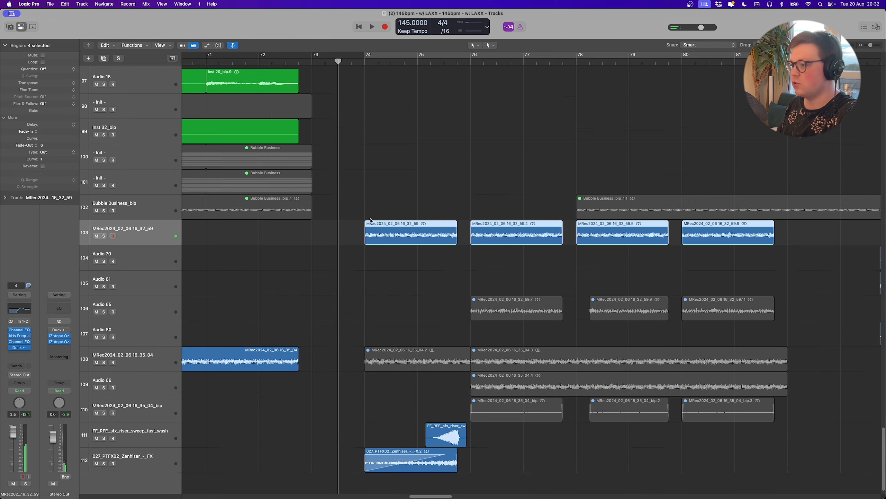
key("super+Up")
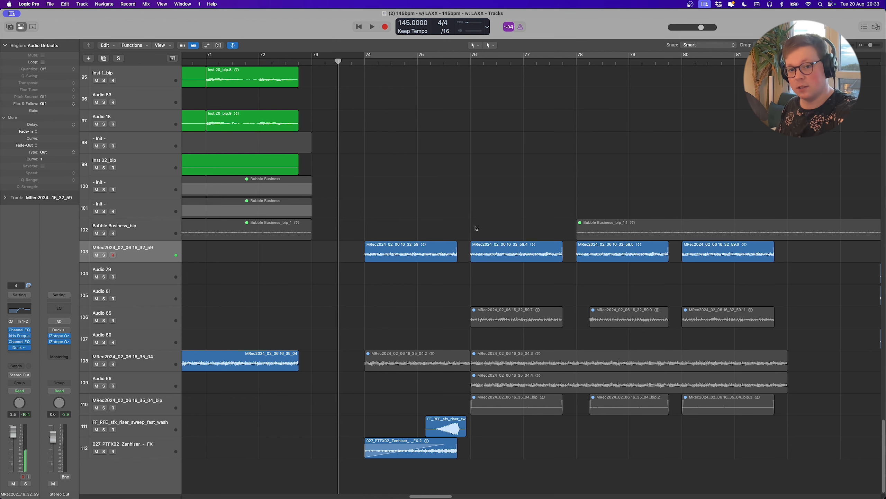
key("super+Up")
scroll(489, 220, "right", 2)
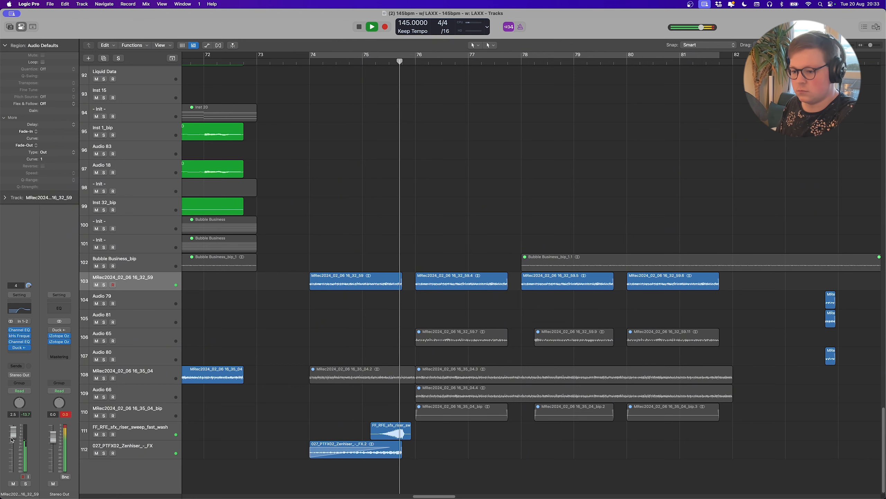
left_click_drag(11, 435, 11, 432)
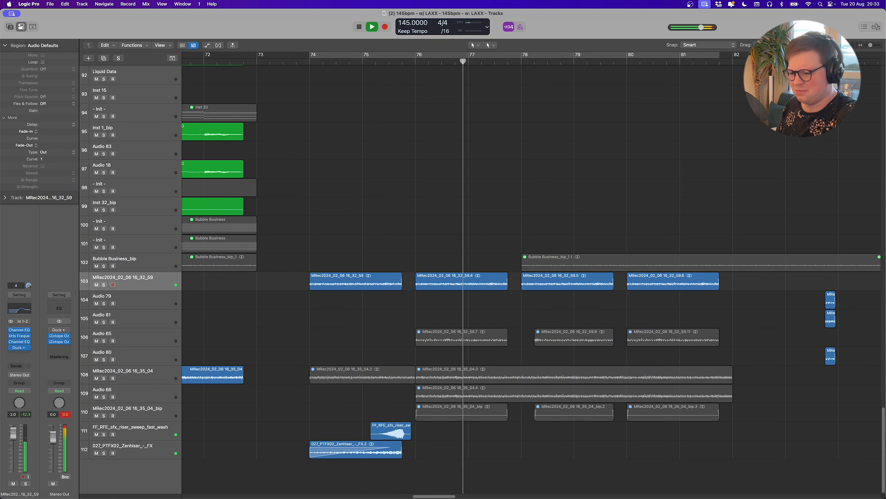
key("space")
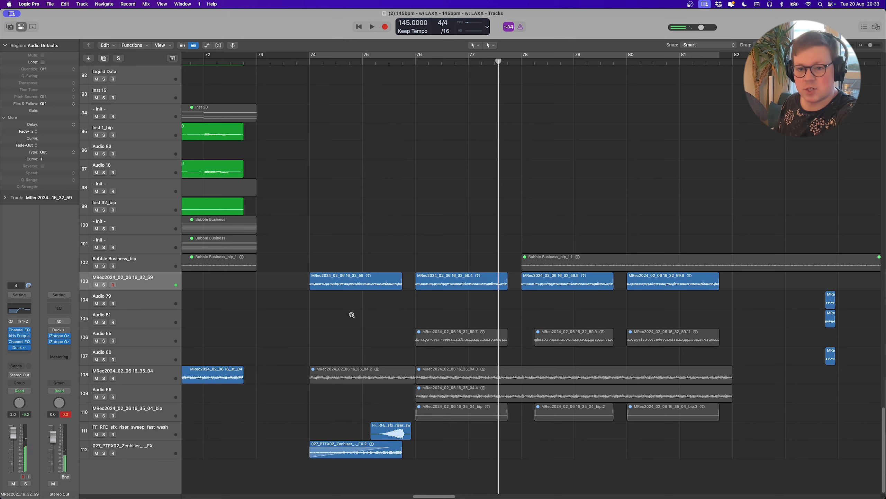
Mute the four MRec2024_02_06 16_32_59 regions on track 103.
scroll(351, 315, "up", 2)
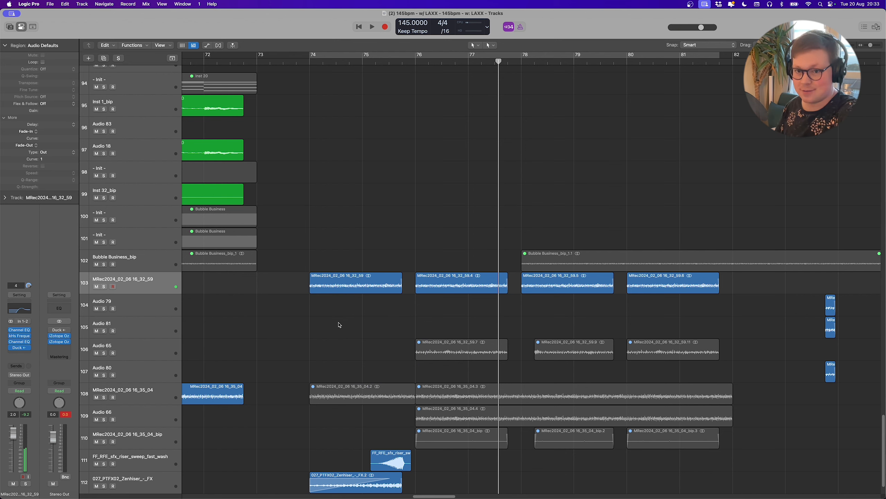
scroll(346, 323, "up", 2)
left_click_drag(218, 297, 634, 298)
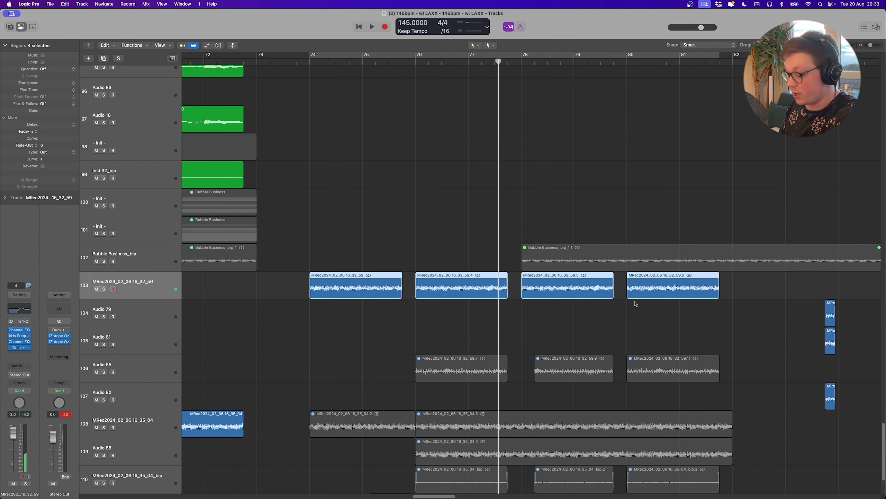
left_click(350, 304)
scroll(348, 303, "down", 2)
scroll(384, 295, "down", 2)
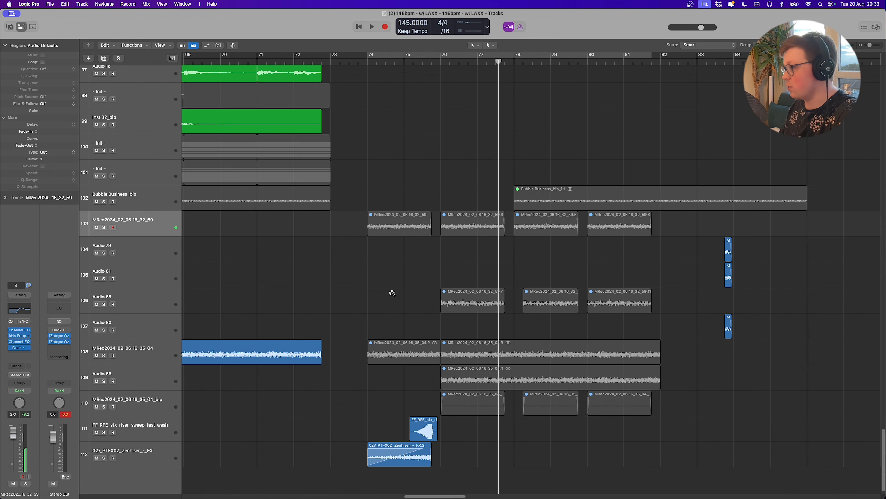
Play the full mix from around bar 83 through the short regions just before bar 84.
scroll(392, 292, "right", 5)
left_click_drag(548, 61, 544, 64)
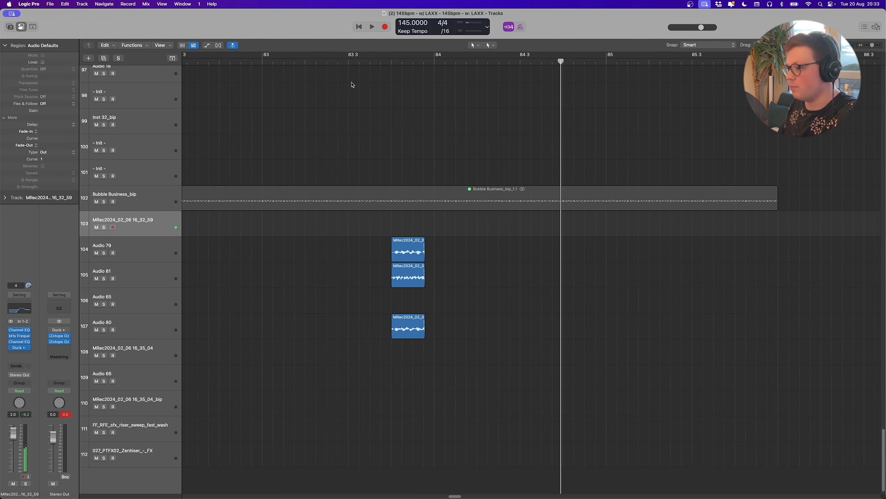
left_click(292, 65)
key("space")
scroll(500, 273, "down", 1)
scroll(500, 272, "right", 1)
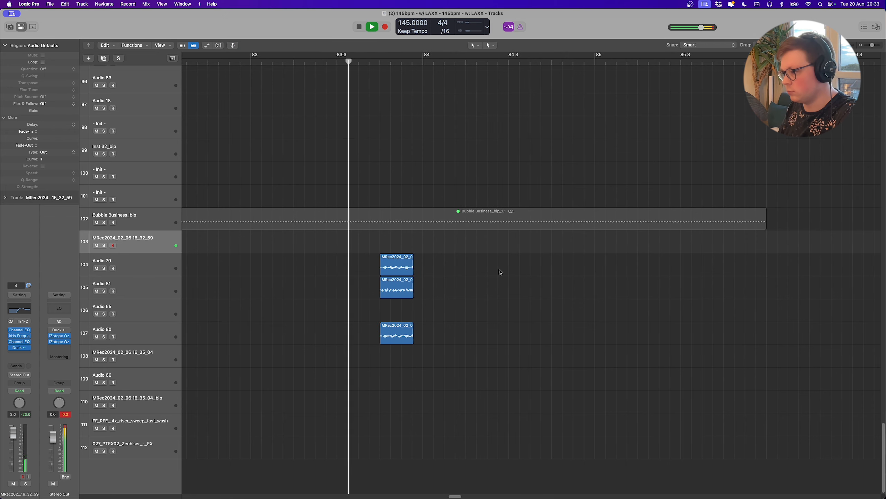
key("space")
Set a cycle from the short regions before bar 84 to just past bar 85, and play Audio 79 soloed.
left_click_drag(380, 56, 658, 57)
left_click(104, 268)
left_click(148, 267)
scroll(440, 310, "up", 5)
key("space")
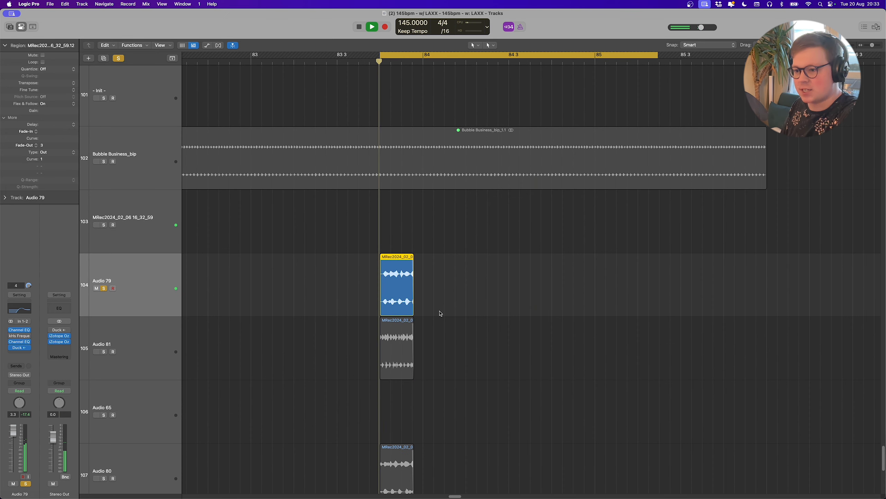
scroll(441, 310, "down", 4)
key("space")
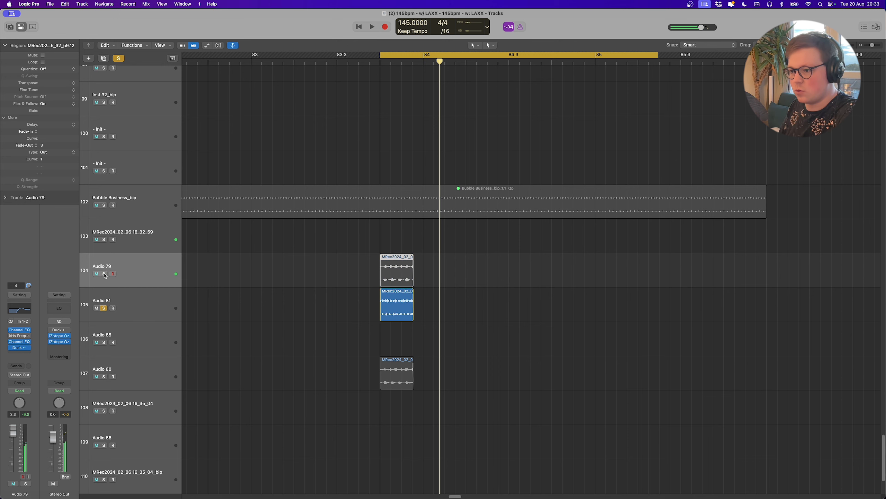
Play back the short Audio 81 region in solo, and unsolo its track.
left_click(143, 296)
key("space")
left_click(334, 308)
key("space")
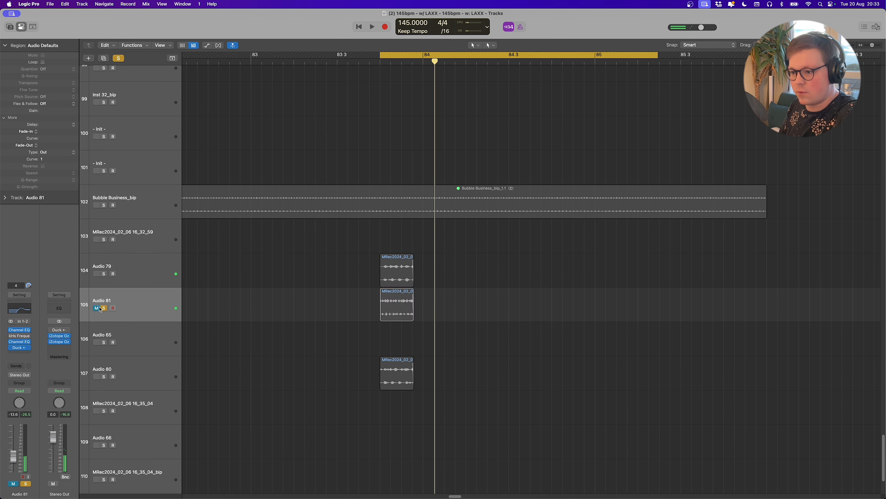
left_click(97, 308)
left_click(103, 308)
Solo the Audio 80 track and play back its short region.
left_click(104, 377)
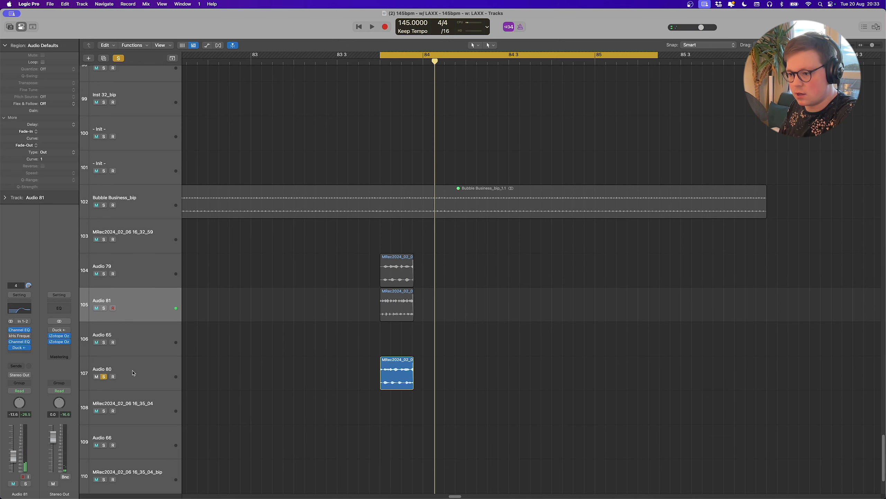
left_click(134, 372)
key("space")
key("space")
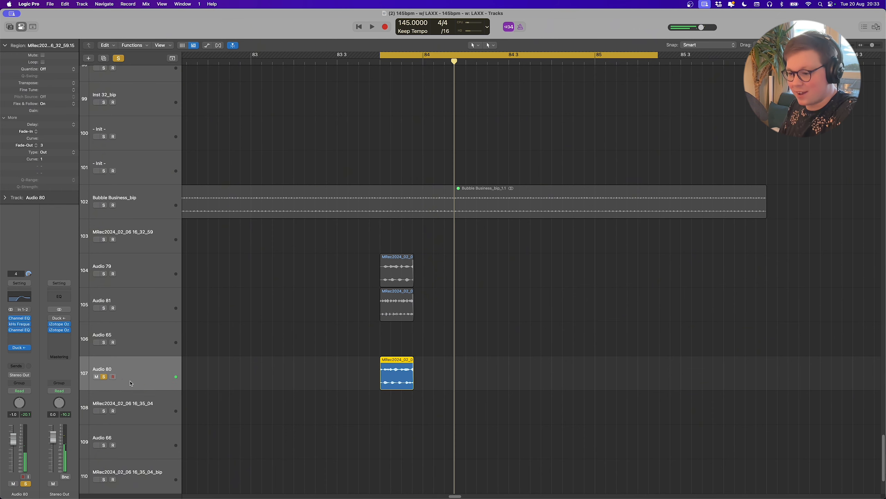
Play Audio 79, 81, 65 and 80 soloed together, and unsolo the tracks.
left_click(104, 377)
scroll(273, 376, "down", 2)
key("space")
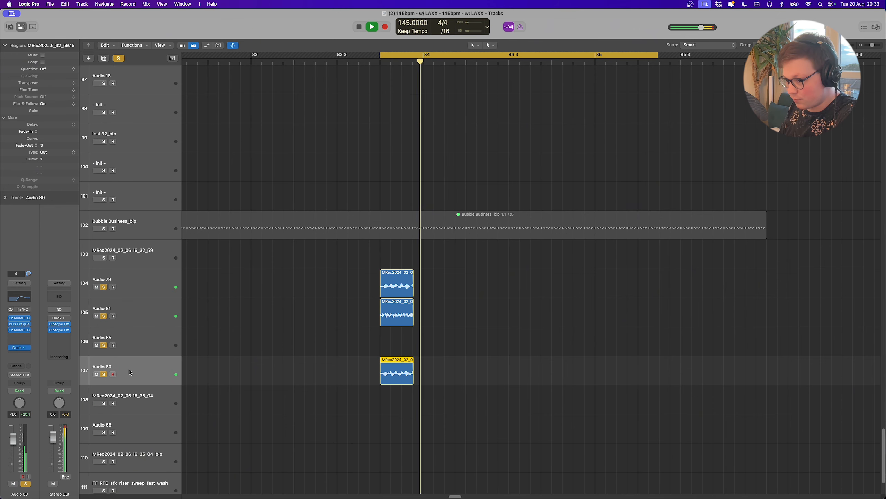
key("space")
left_click_drag(104, 374, 104, 266)
key("super+Left")
key("super+Left")
key("super+Left")
key("super+Up")
key("super+Up")
key("super+Up")
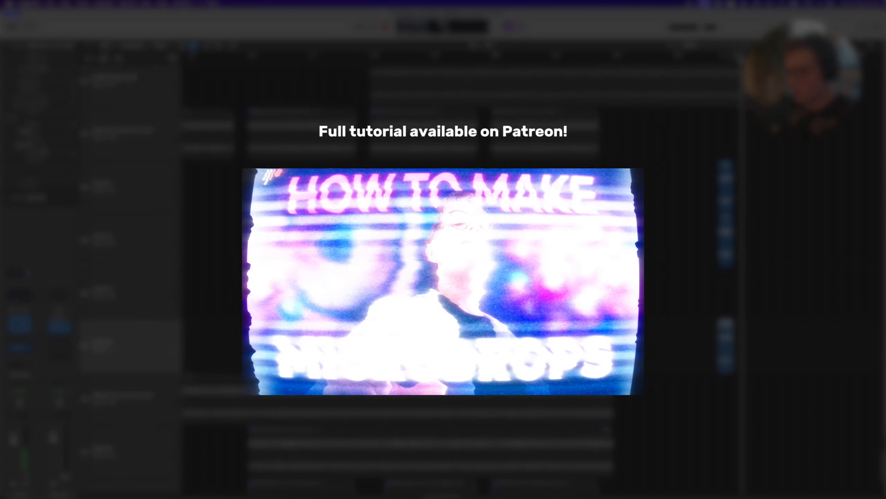